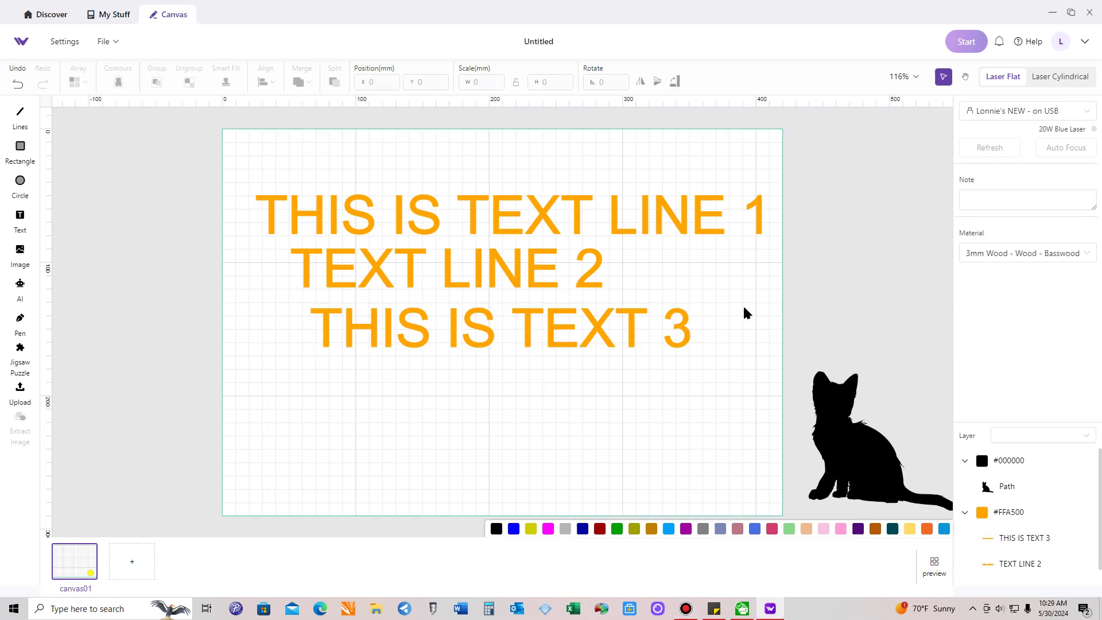
Select the first text line, then marquee-select all three orange text lines
left_click(360, 219)
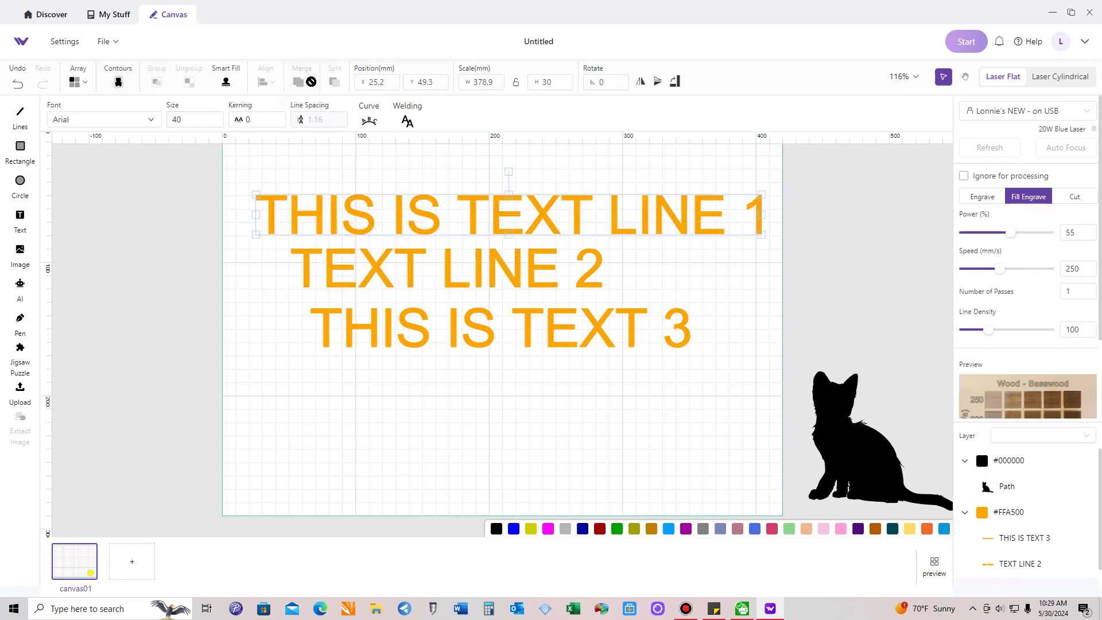
left_click_drag(225, 173, 793, 371)
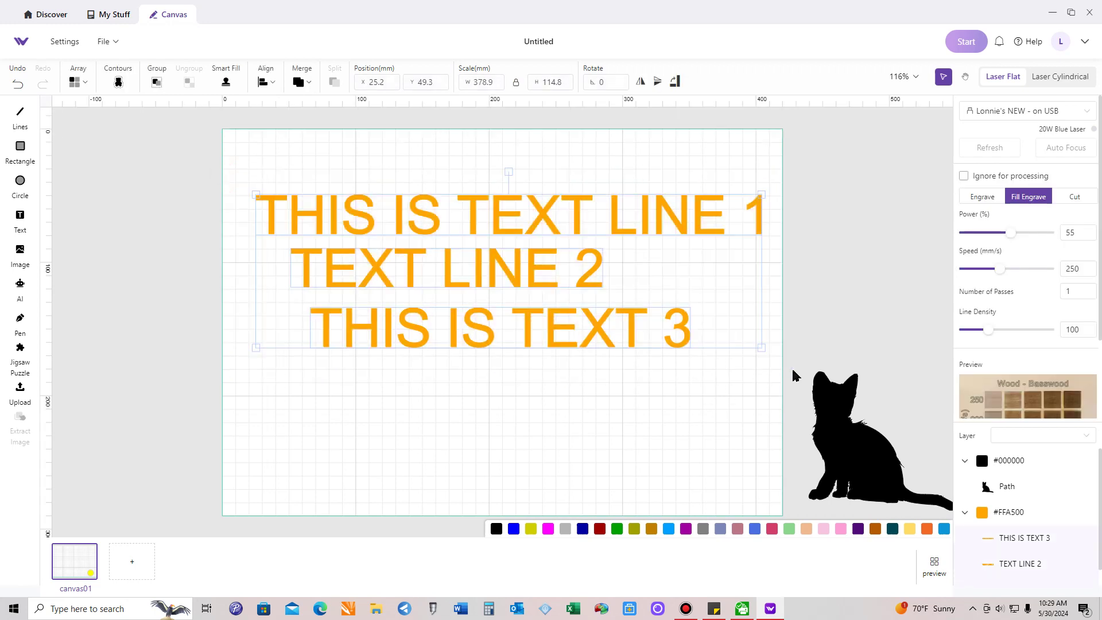
Try Horizontal Centering and Right-Align on the three lines, finishing with Left-Align
left_click(266, 82)
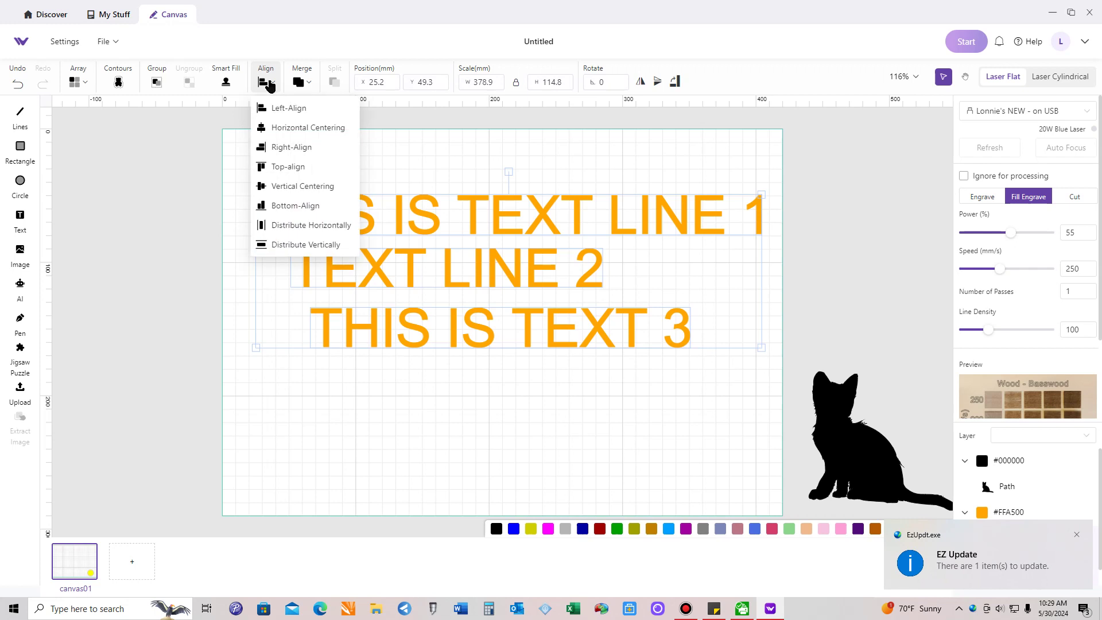
left_click(277, 128)
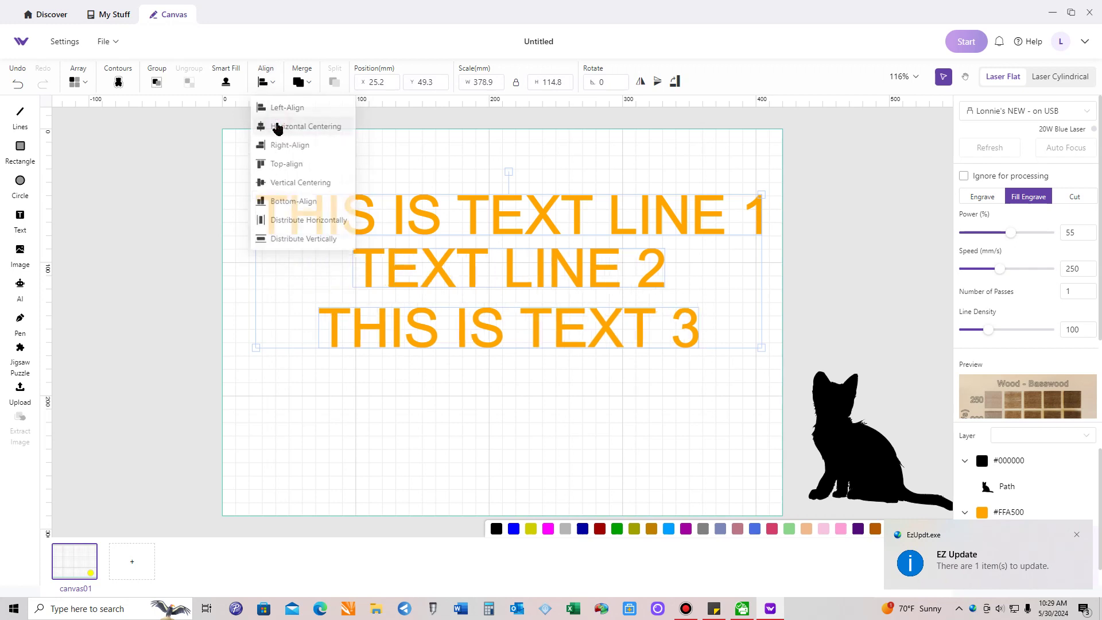
left_click(266, 83)
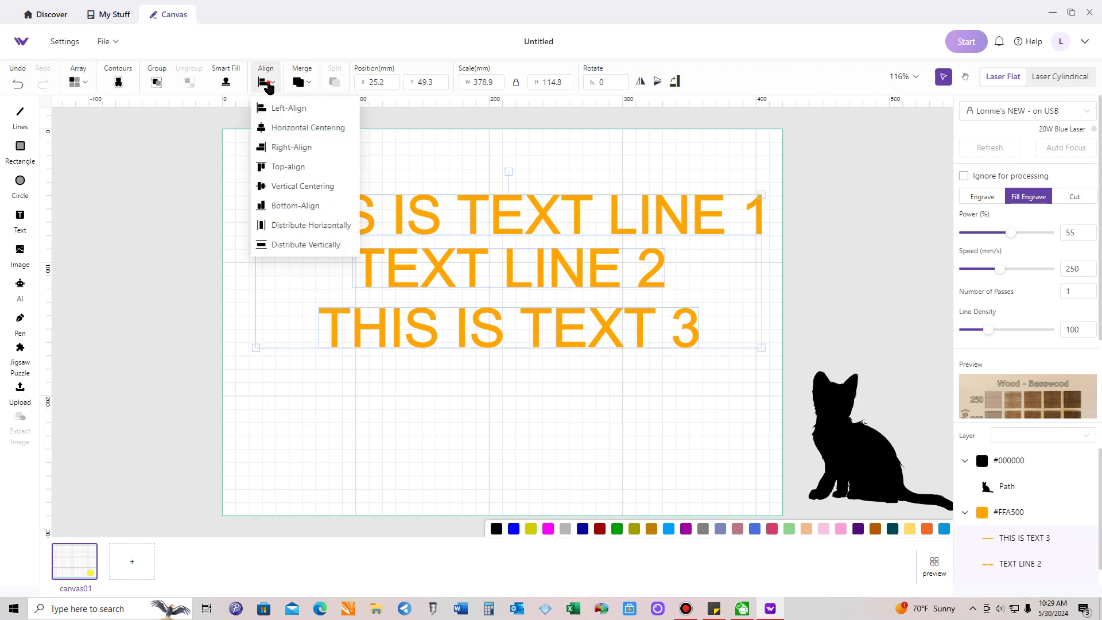
left_click(266, 148)
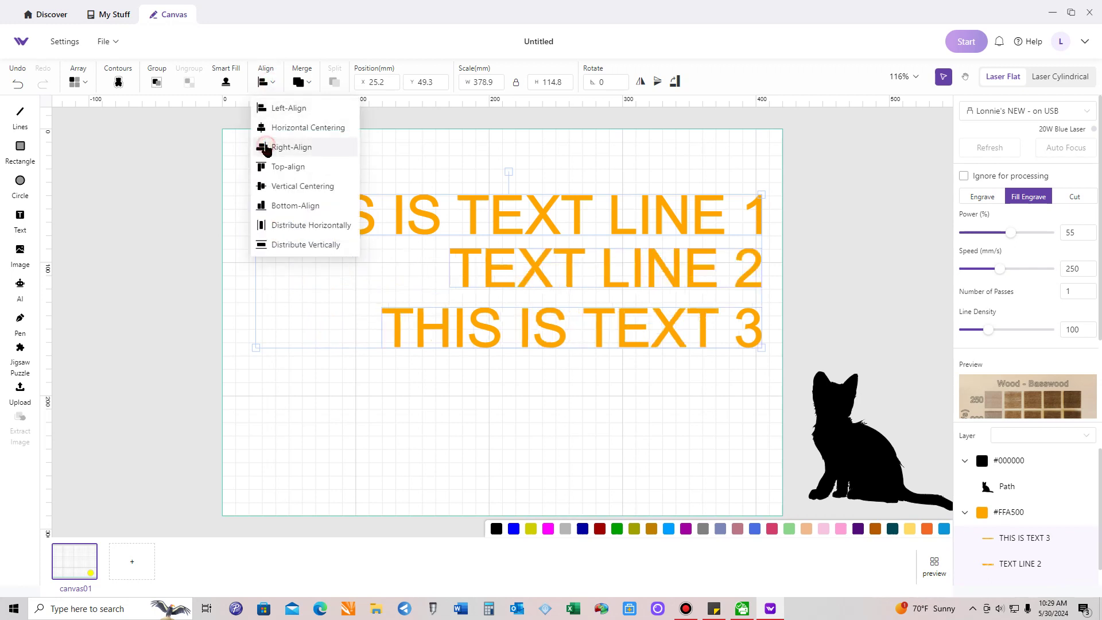
left_click(265, 81)
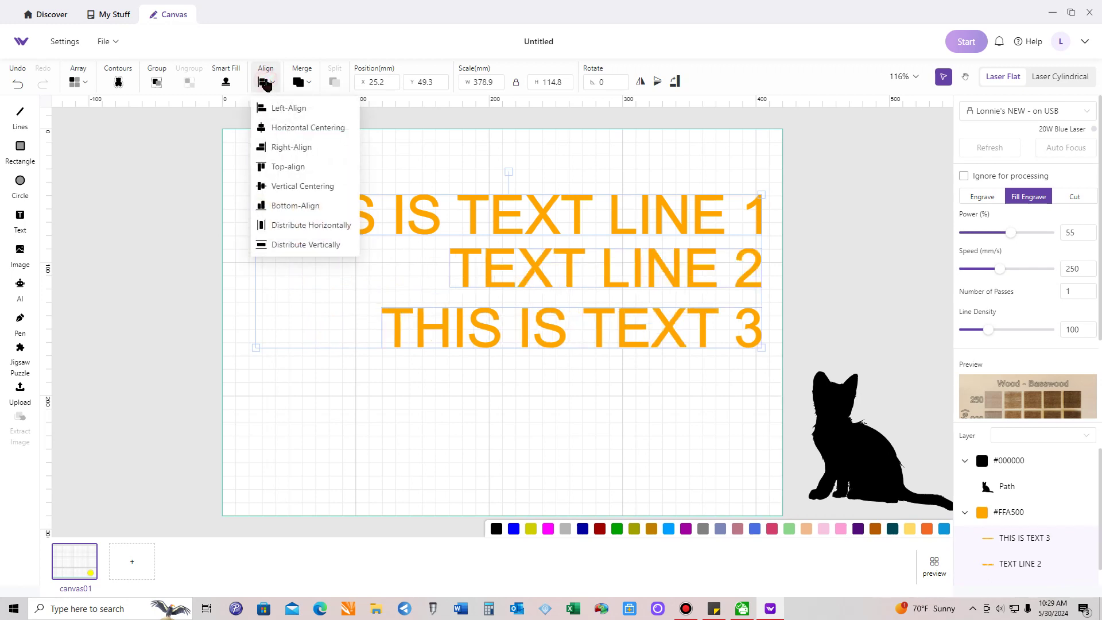
left_click(268, 107)
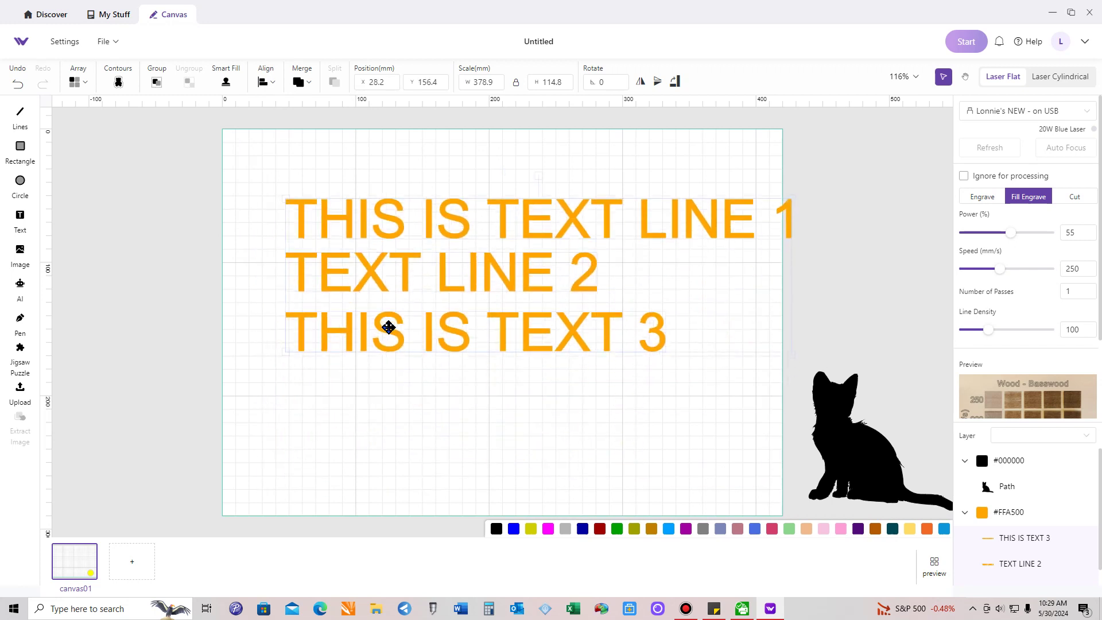
Spread the lines apart, with THIS IS TEXT 3 near the bottom and TEXT LINE 2 above it
mouse_move(362, 331)
left_mouse_down()
mouse_move(351, 308)
mouse_move(337, 474)
left_mouse_up()
left_click(341, 362)
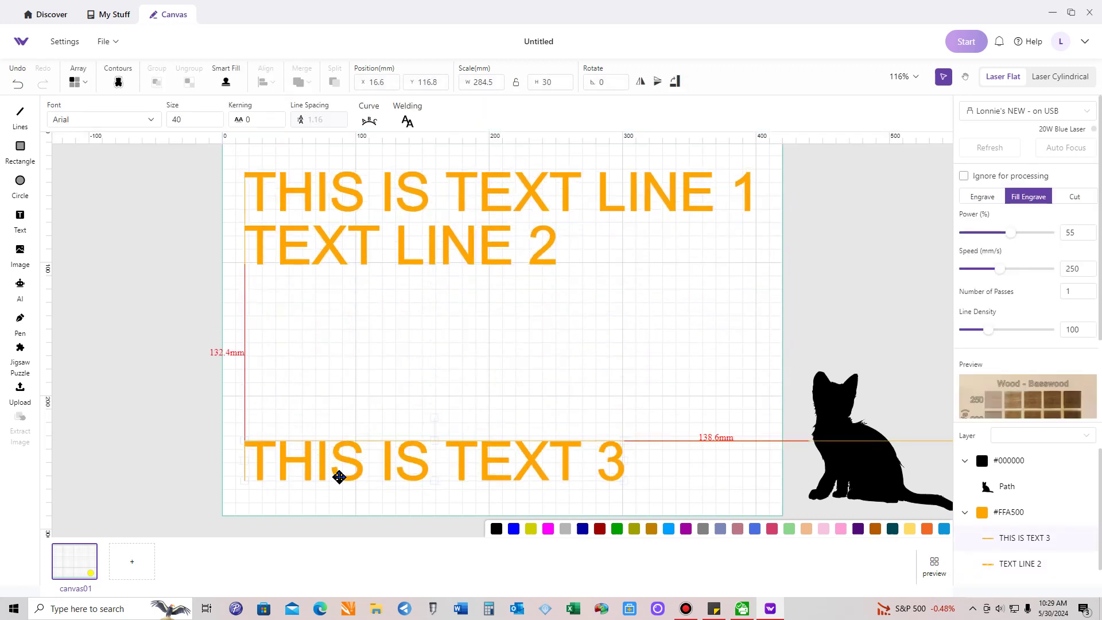
left_click_drag(336, 246, 327, 406)
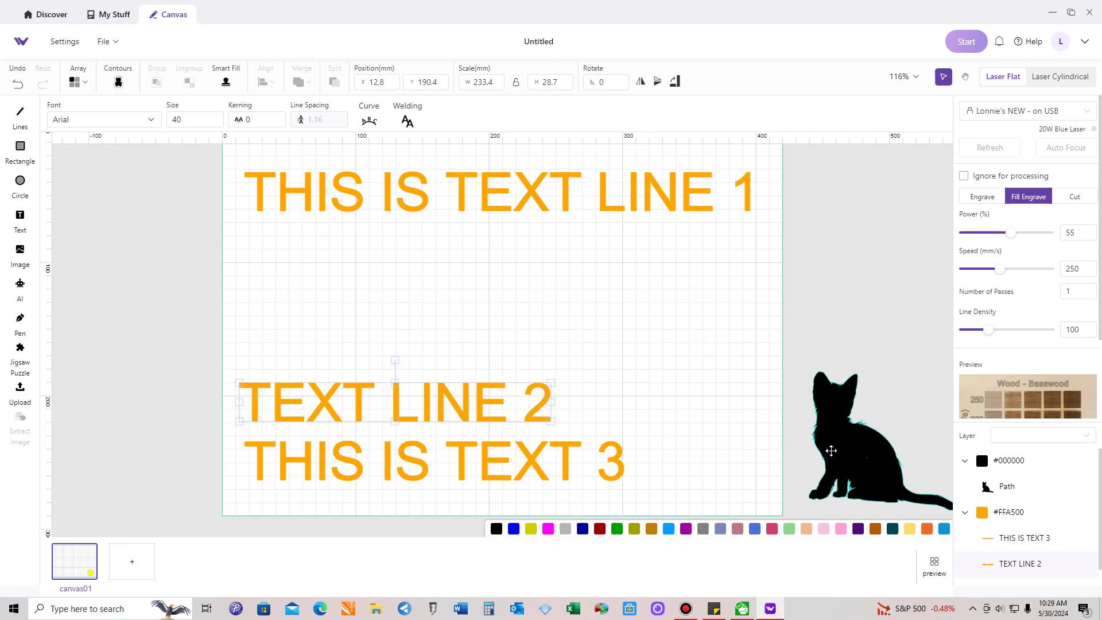
left_click_drag(835, 451, 478, 303)
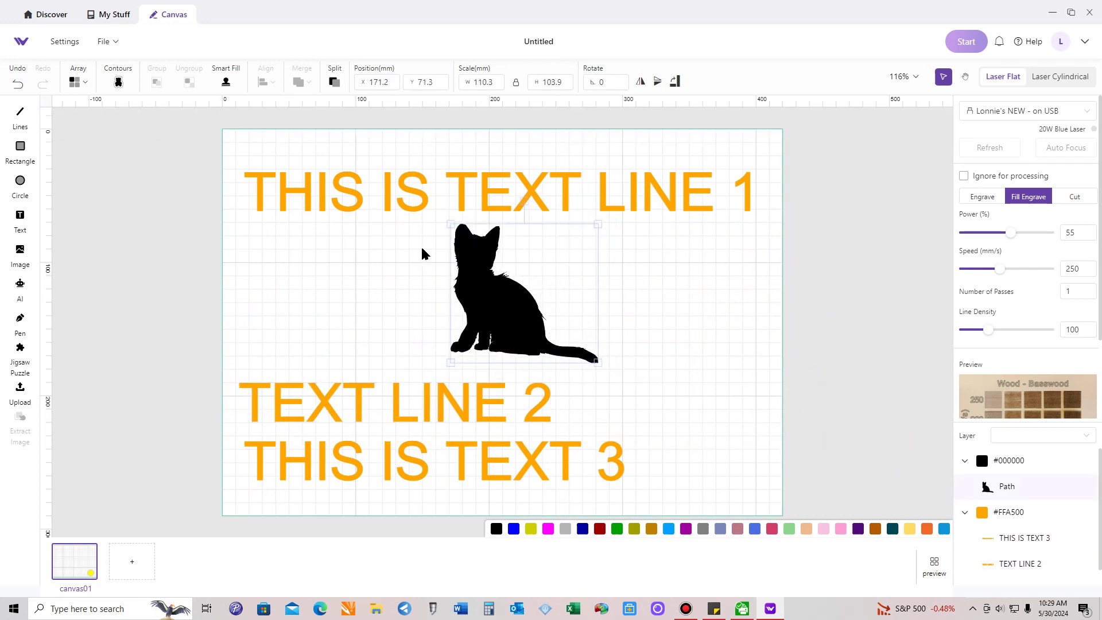
Arch THIS IS TEXT LINE 1 with the curve setting, undo the curve, and reselect the line
left_click(396, 203)
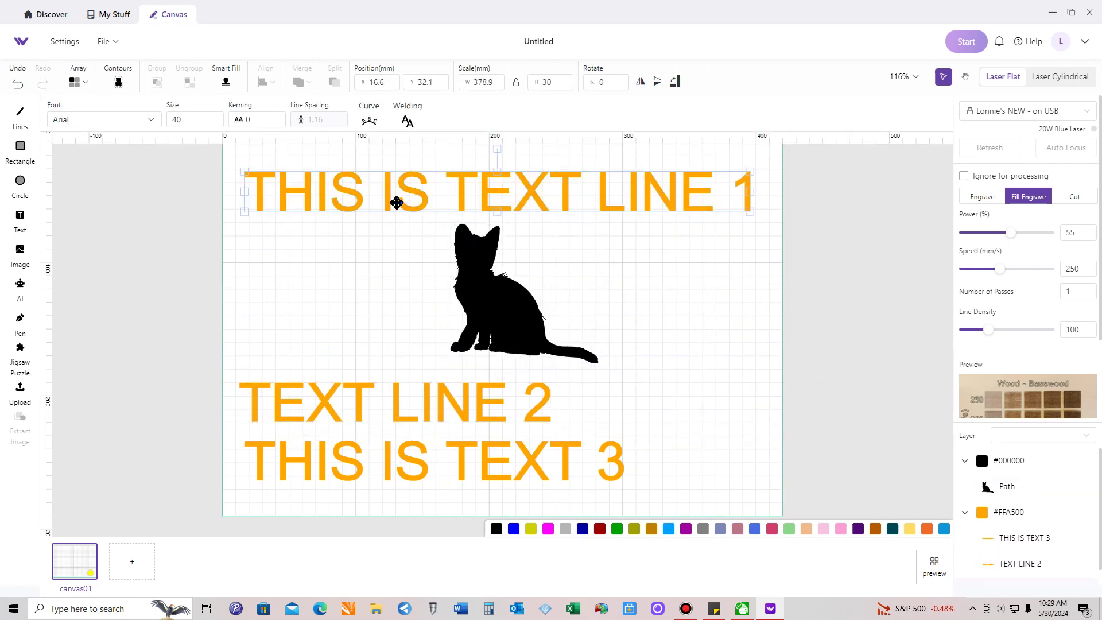
left_click(369, 121)
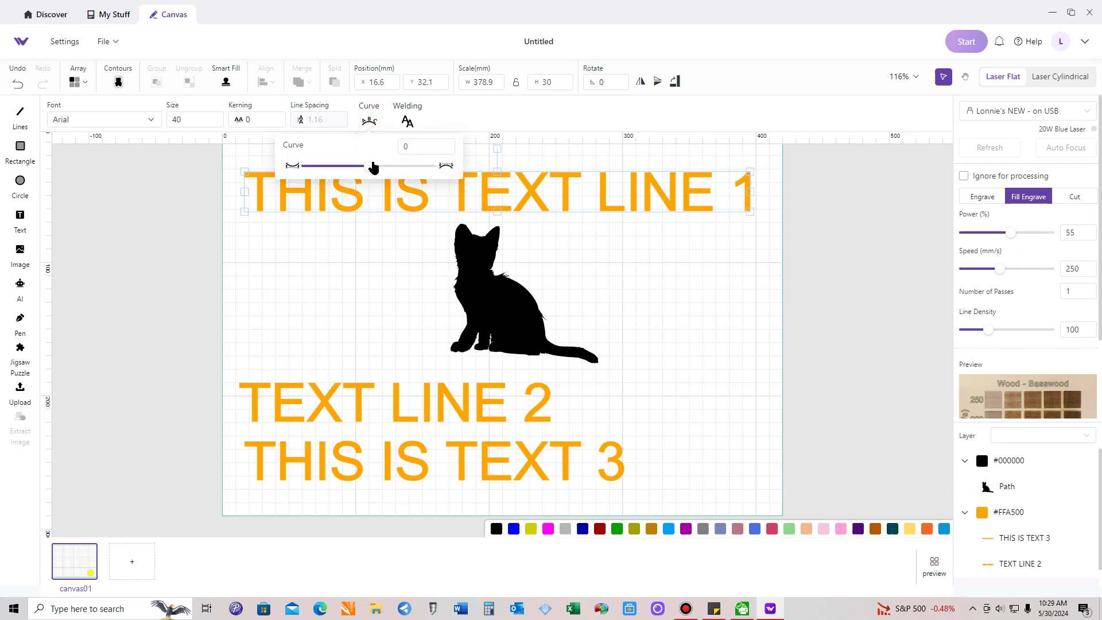
left_click_drag(373, 166, 425, 198)
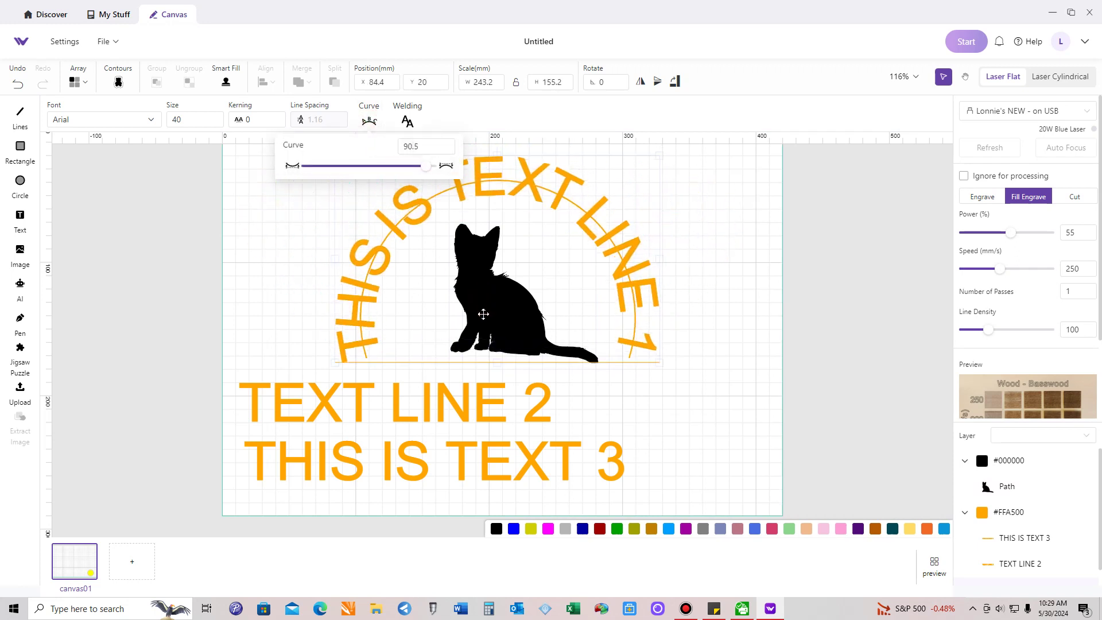
left_click(714, 350)
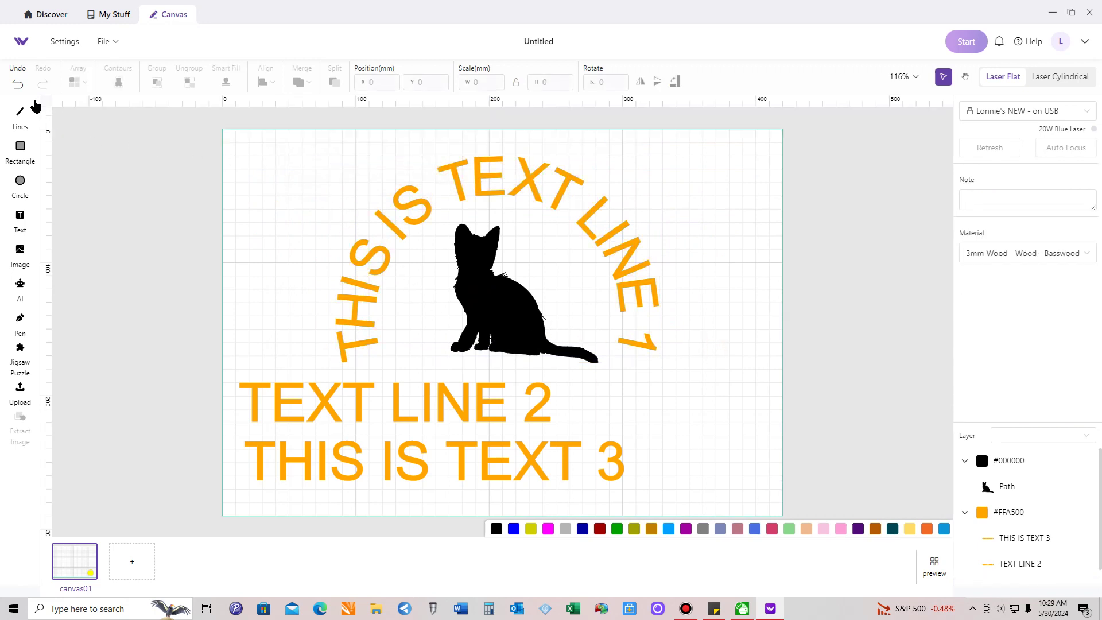
left_click(17, 84)
left_click(17, 83)
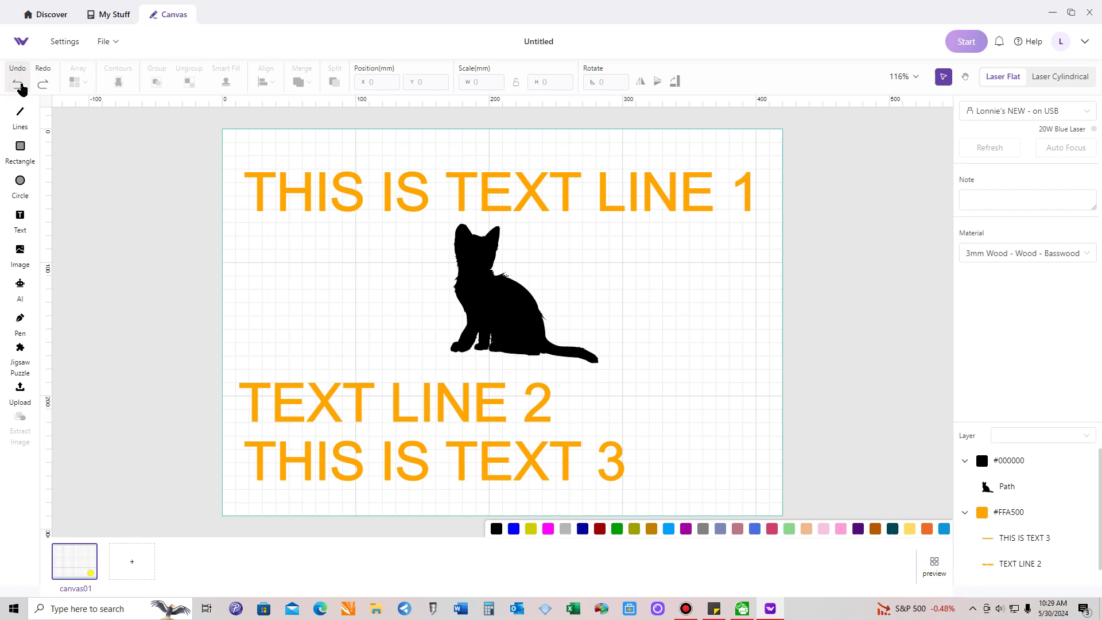
left_click(270, 207)
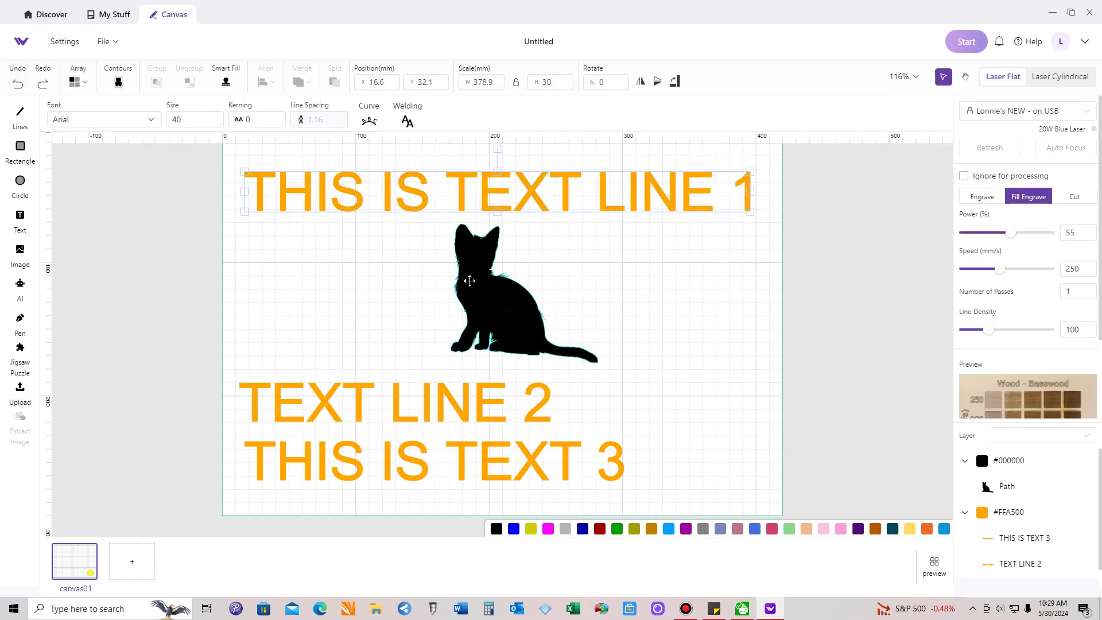
Open the font browser and look through the WeCreat, System and Recently used tabs
left_click(138, 123)
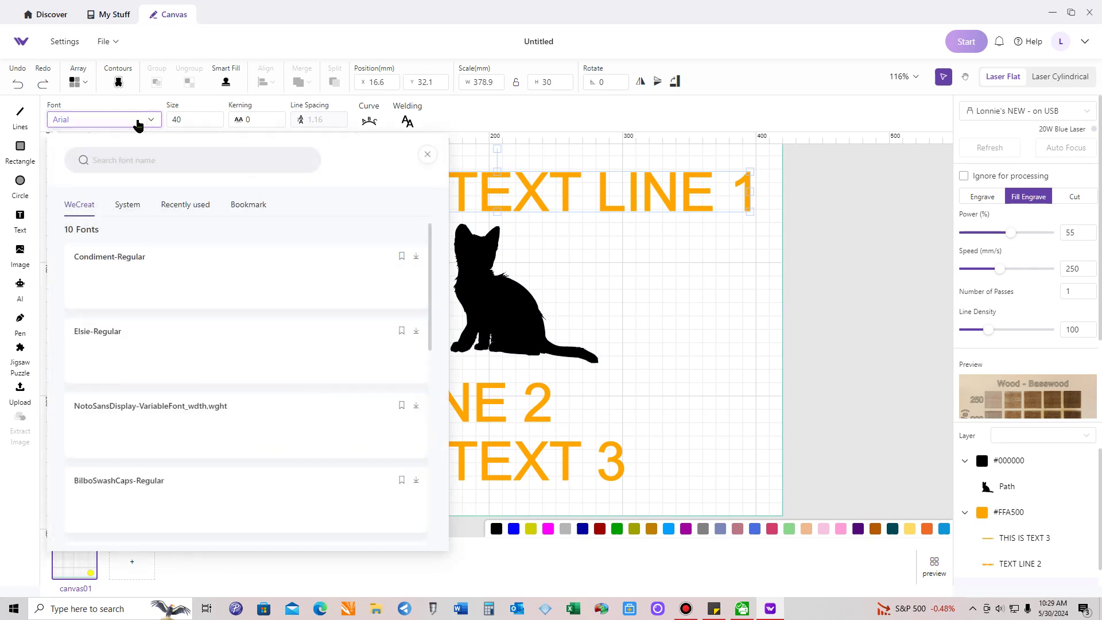
left_click(84, 214)
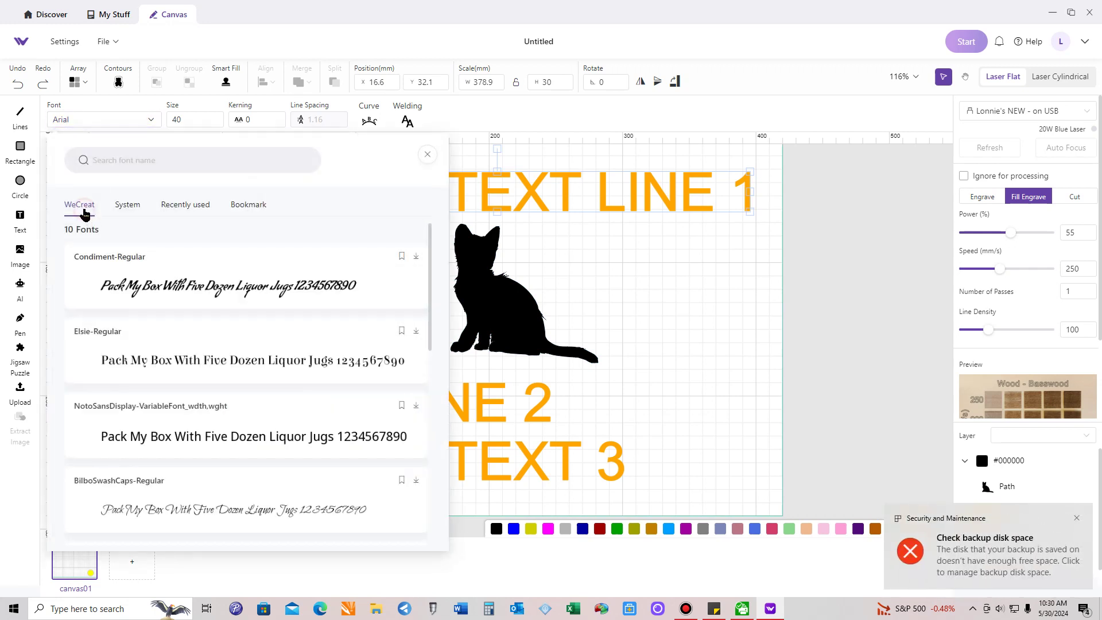
left_click(129, 207)
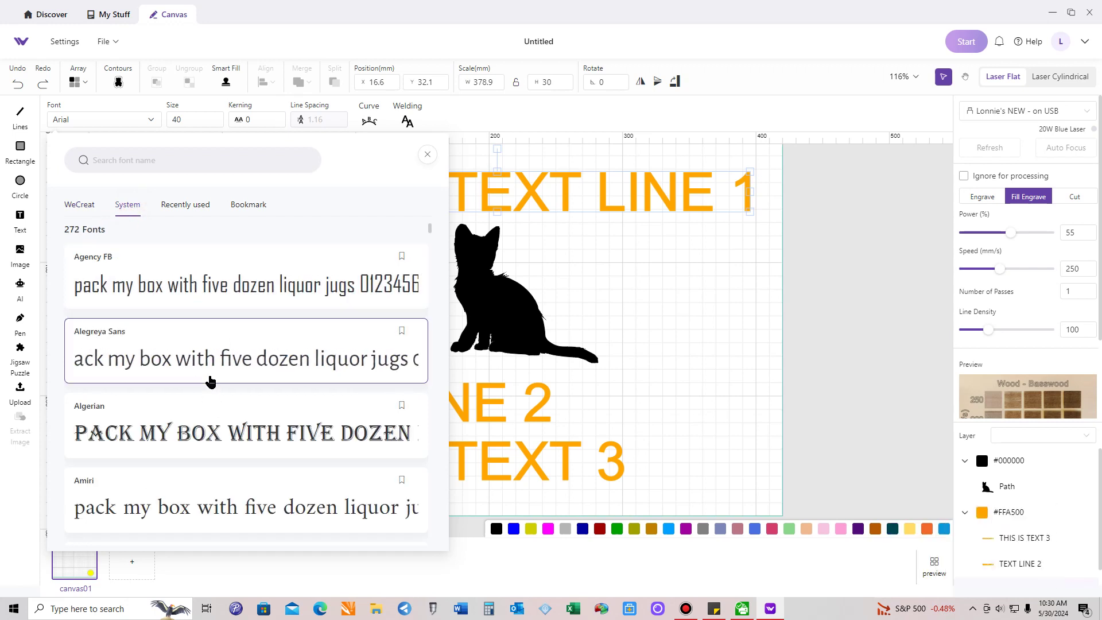
left_click(183, 210)
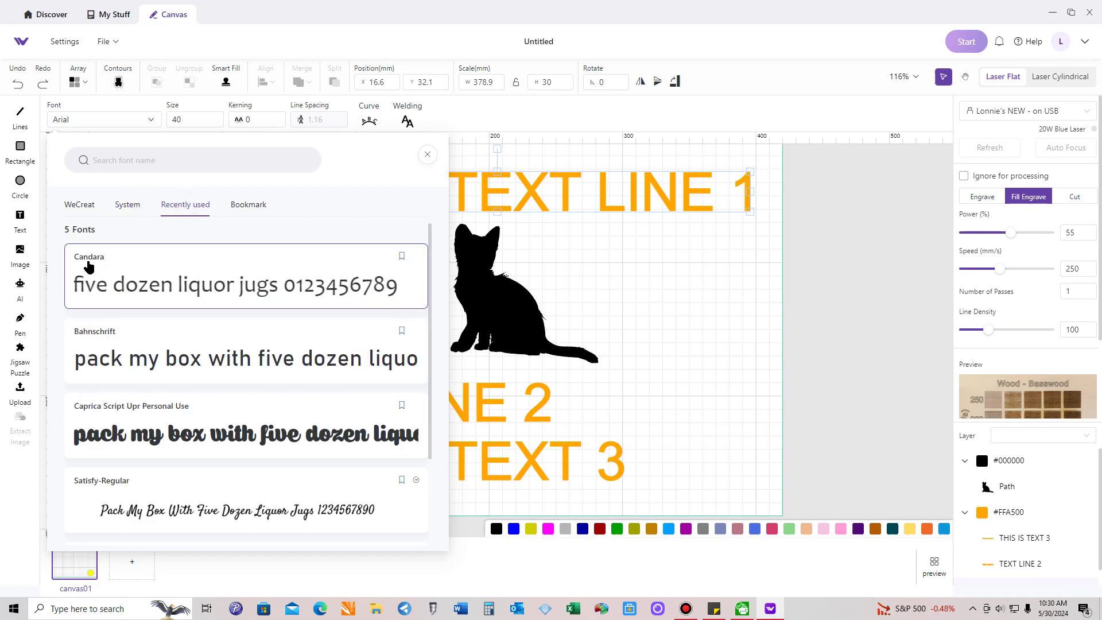
Bookmark Candara, confirm it under the Bookmark tab, and close the font browser
left_click(401, 257)
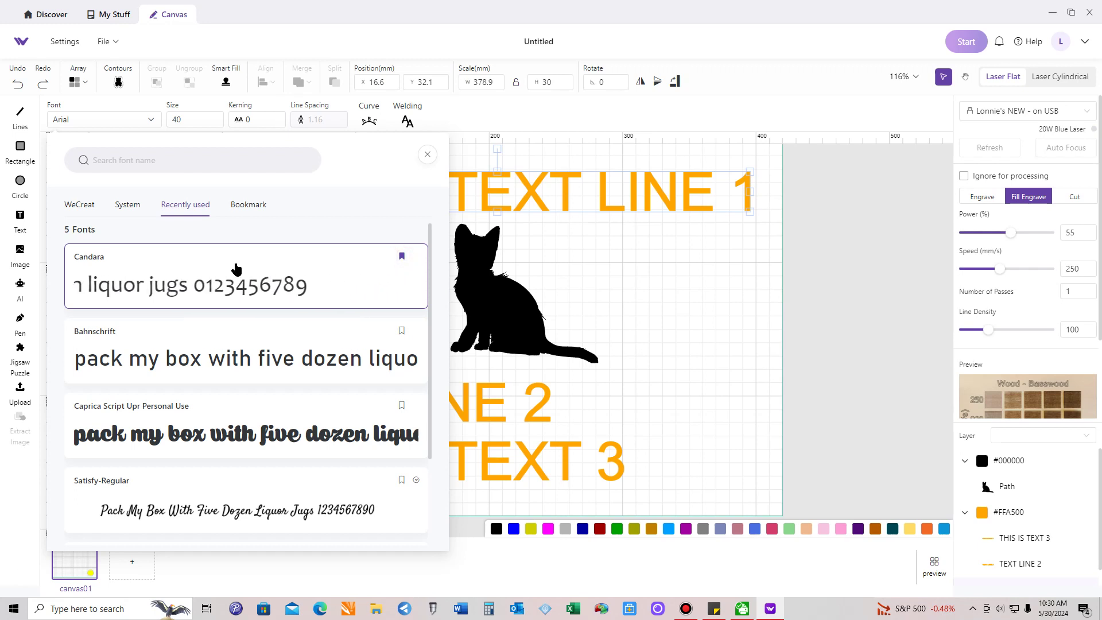
left_click(248, 209)
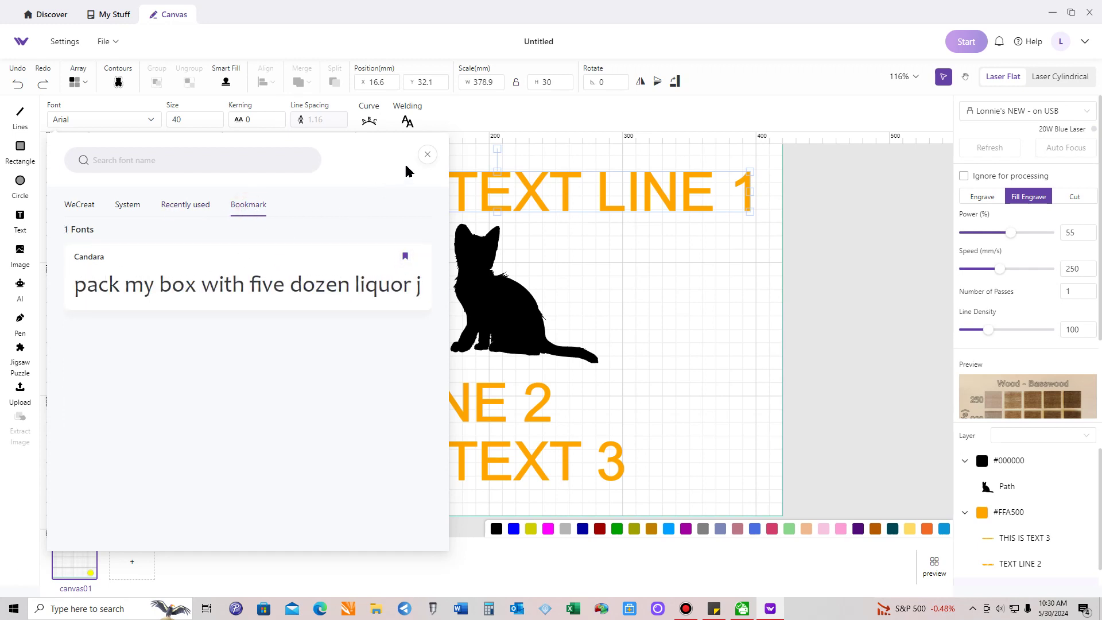
left_click(428, 154)
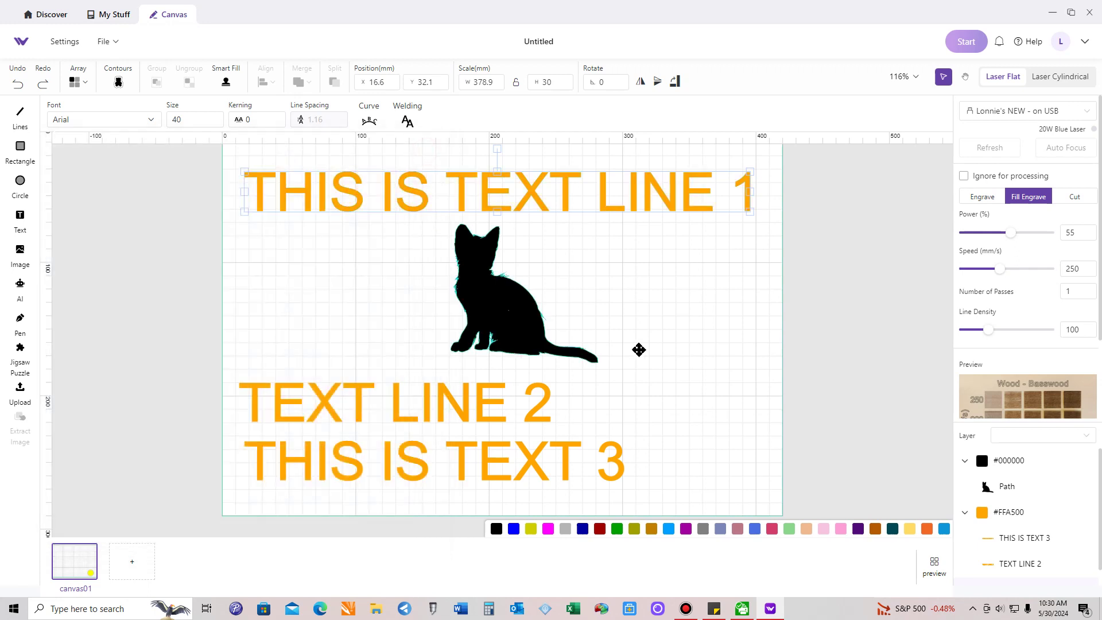
Move the cat to the lower right and stack TEXT LINE 2 and TEXT 3 under line 1
left_click(685, 342)
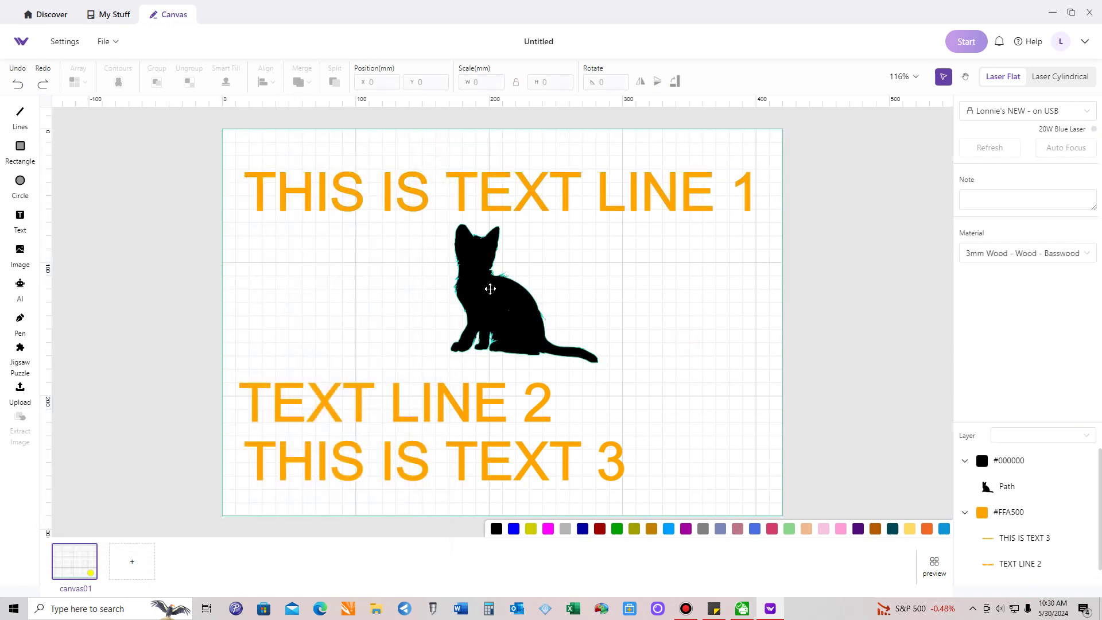
left_click_drag(490, 288, 803, 415)
left_click_drag(373, 402, 410, 337)
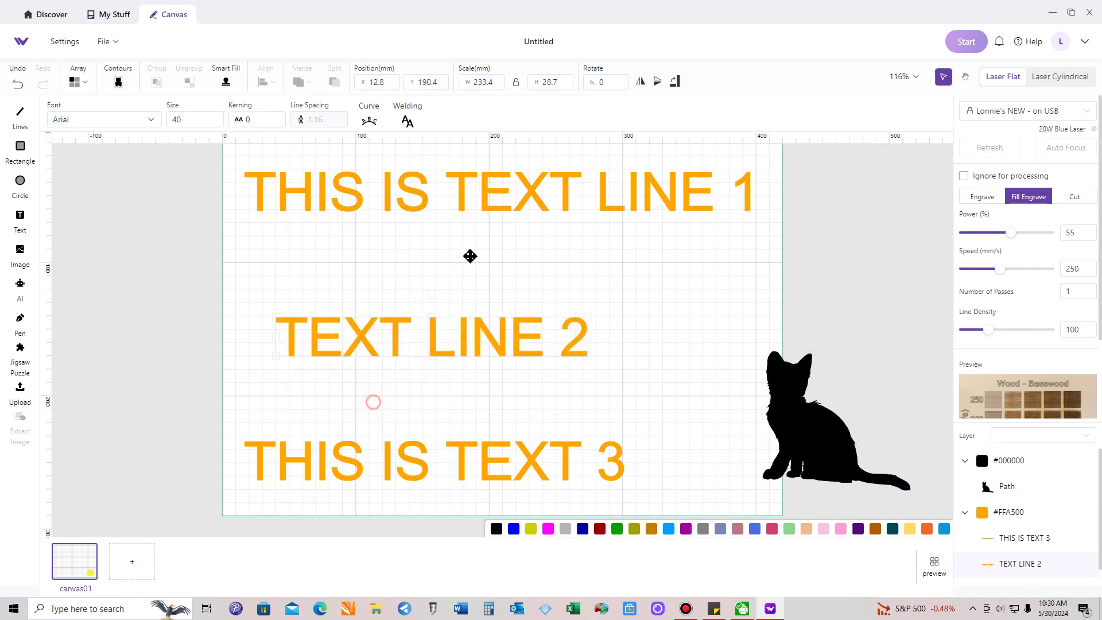
left_click_drag(470, 256, 475, 258)
left_click_drag(376, 457, 404, 319)
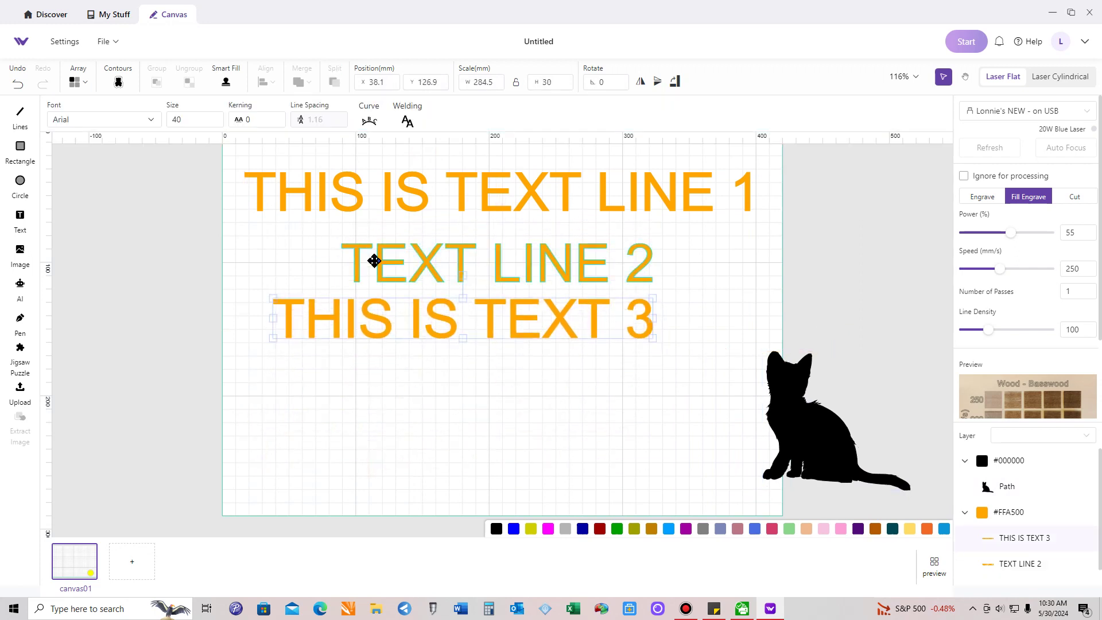
Select the three text lines and the cat, centre them horizontally, then deselect
left_click_drag(210, 152, 768, 362)
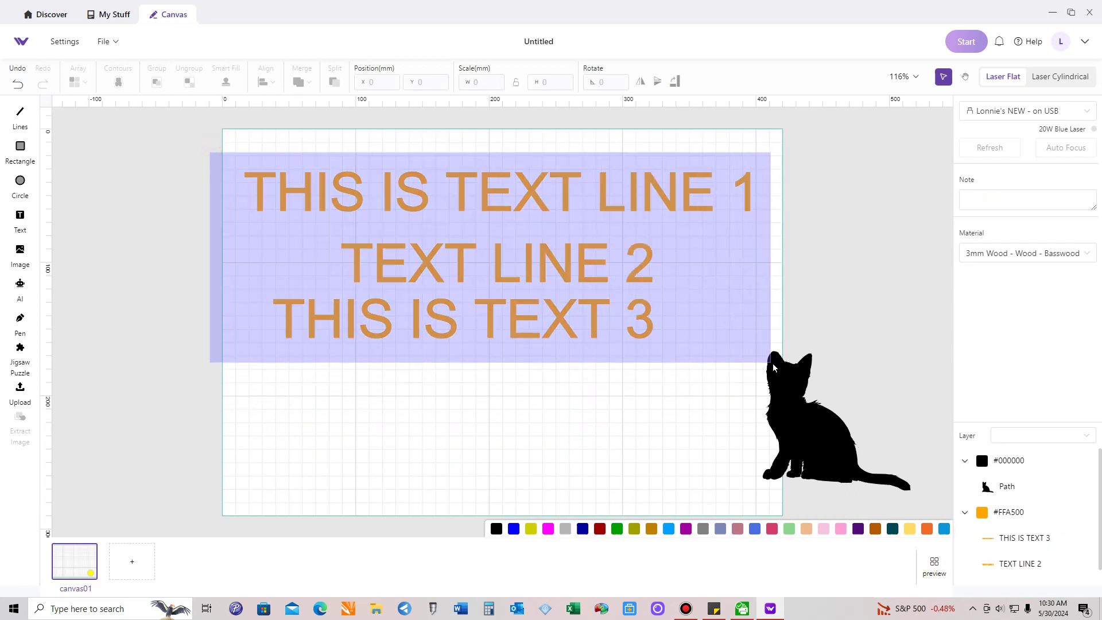
left_click(298, 82)
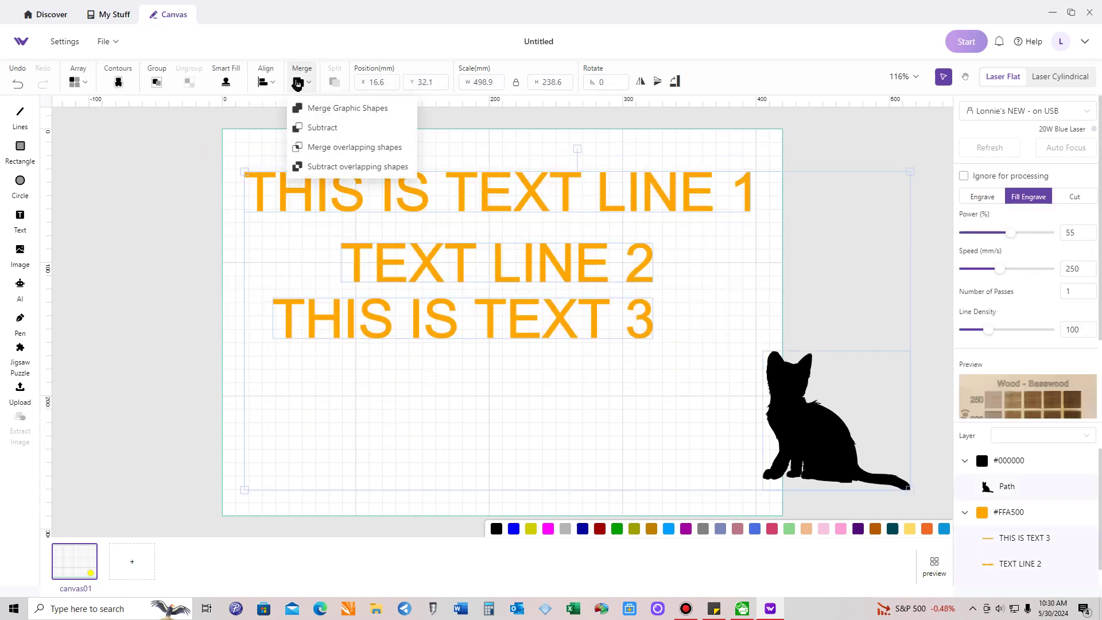
left_click(264, 82)
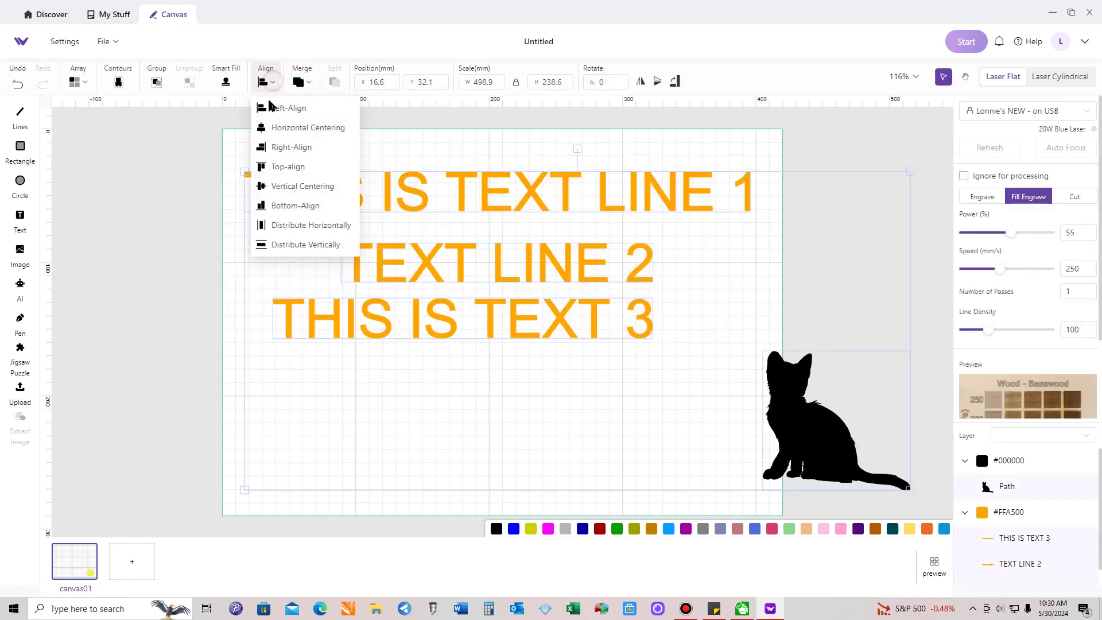
left_click(295, 130)
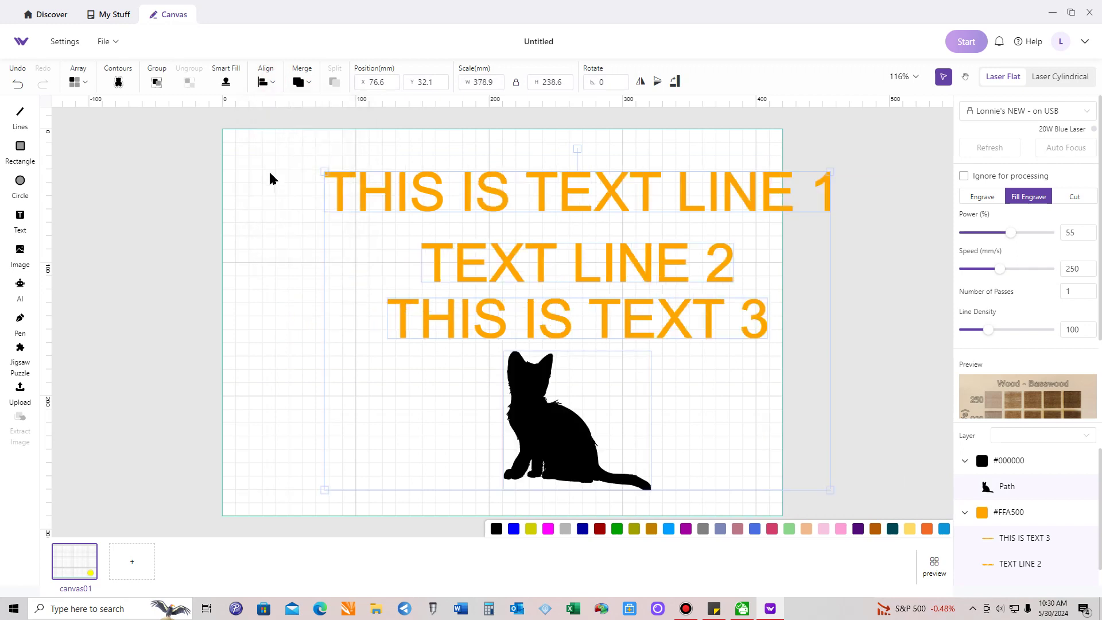
left_click(252, 216)
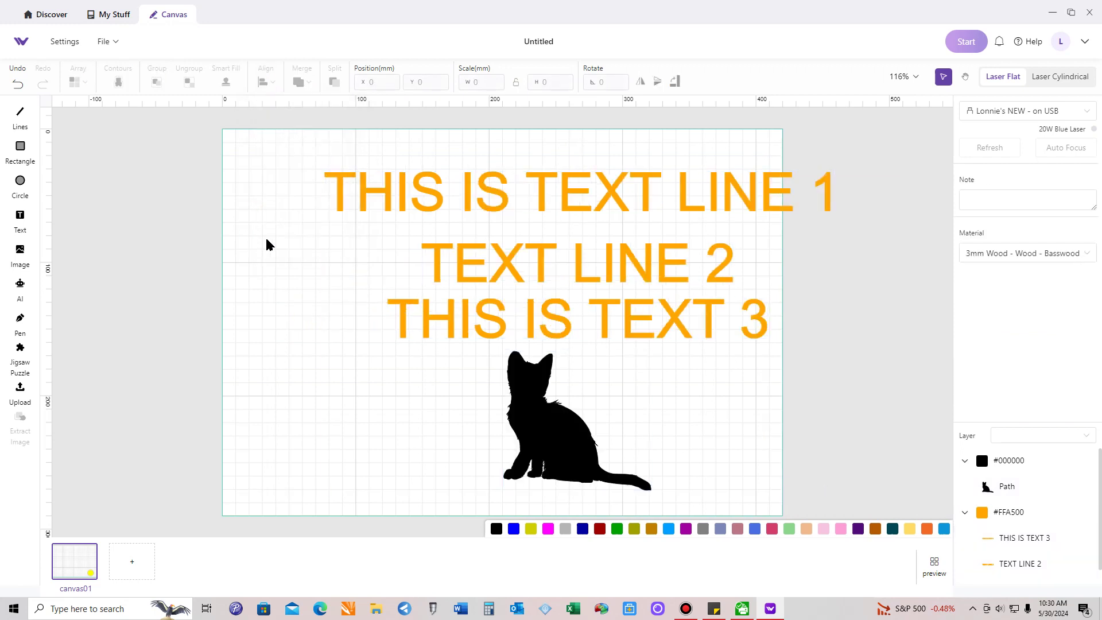